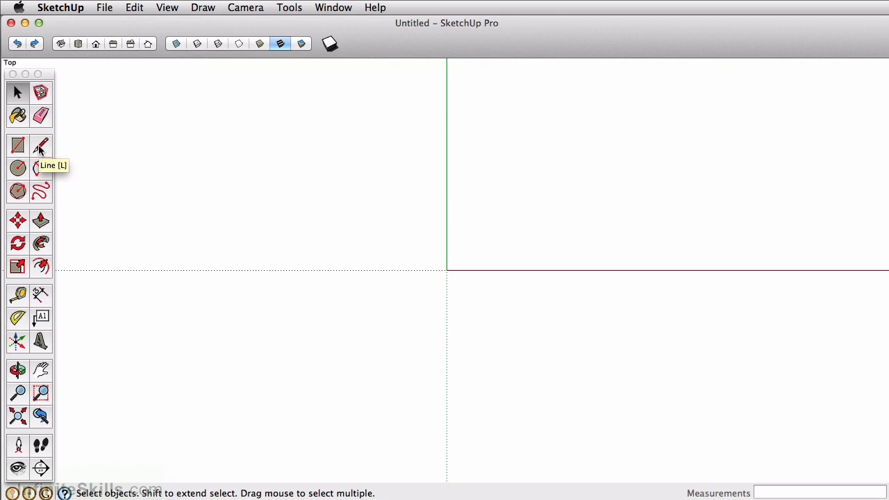
Draw three connected axis-aligned lines around the origin, forming a rectangle outline about 12' 3" tall with its left side left open
left_click(311, 341)
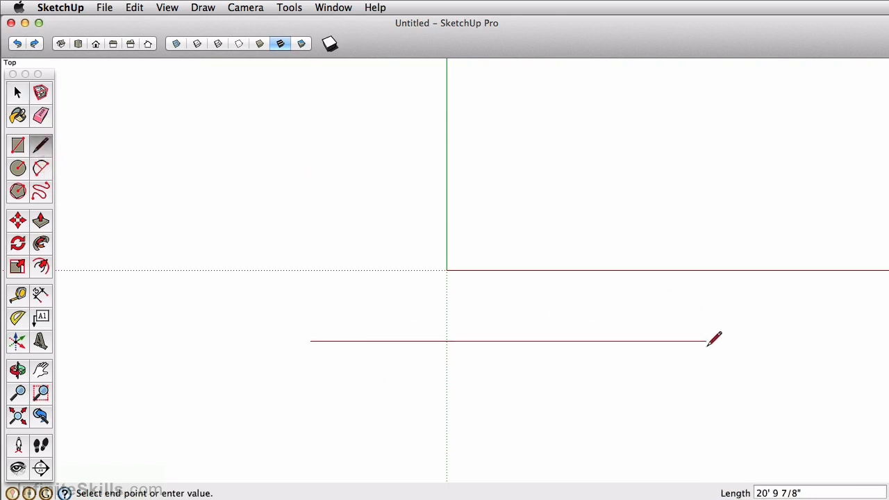
left_click(735, 341)
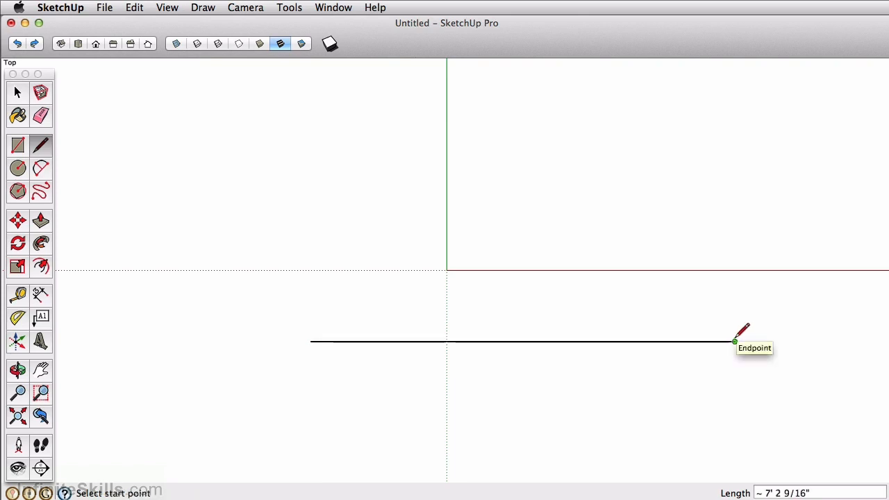
left_click(735, 341)
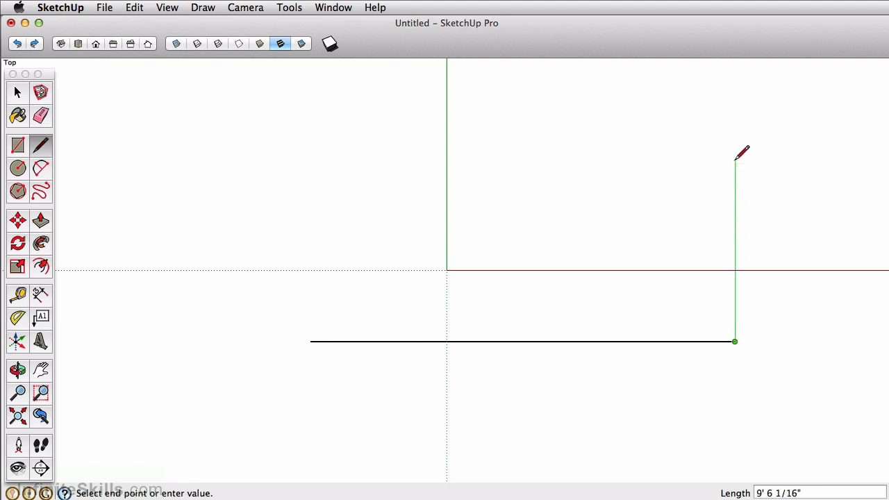
left_click(734, 108)
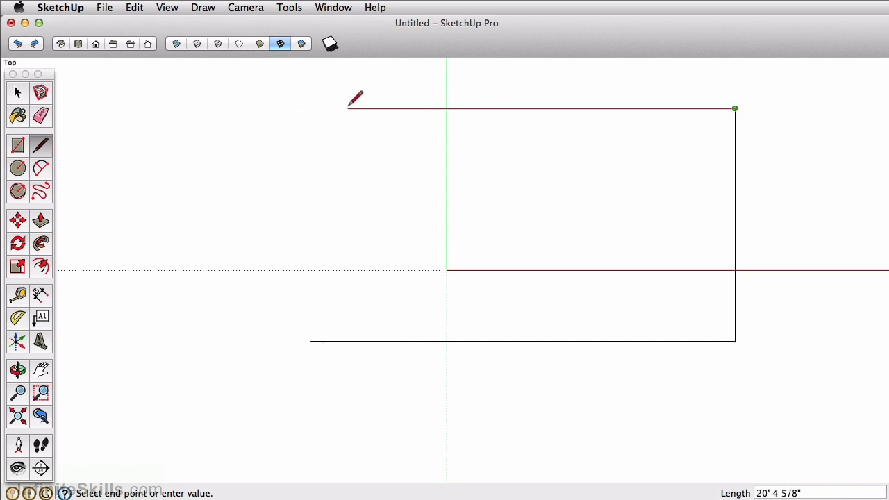
left_click(310, 109)
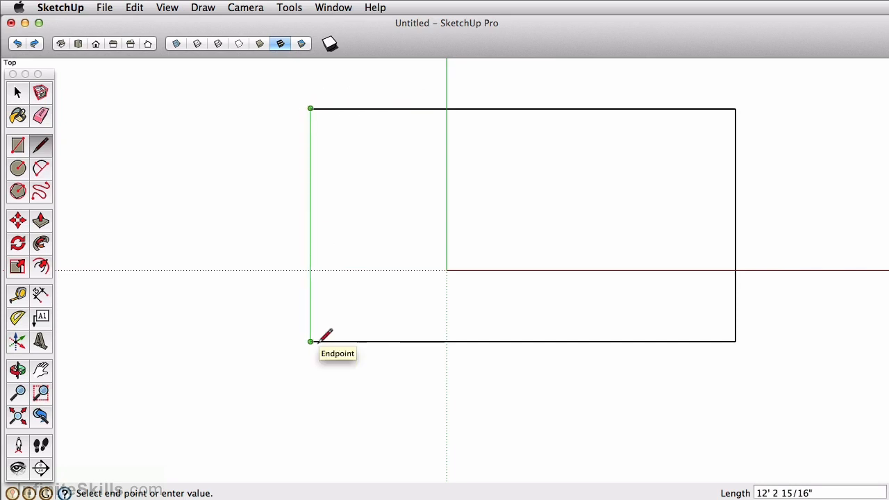
key("Escape")
left_click(191, 196)
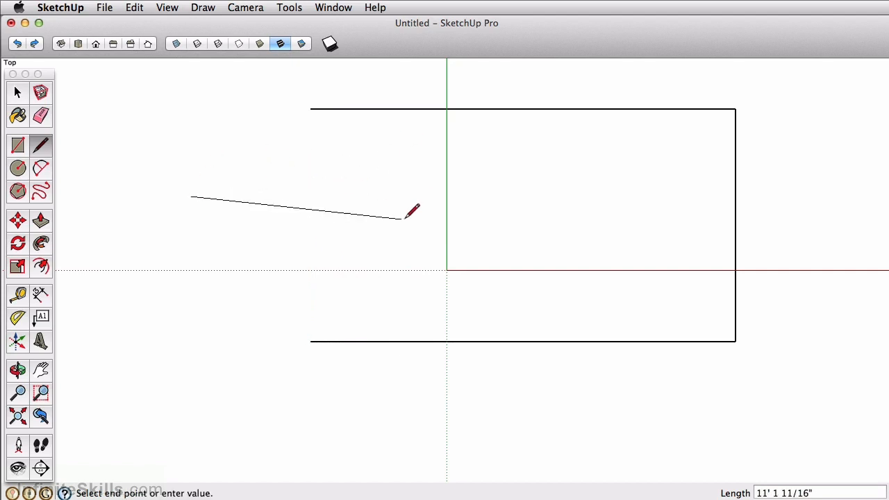
key("Escape")
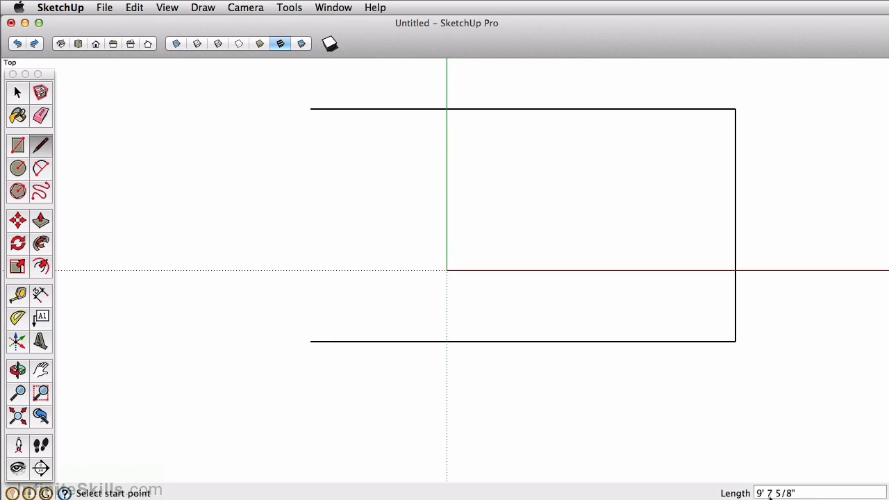
Draw a closed 30' by 18' rectangle of connected lines around the open outline, starting from its lower-left corner
left_click(214, 401)
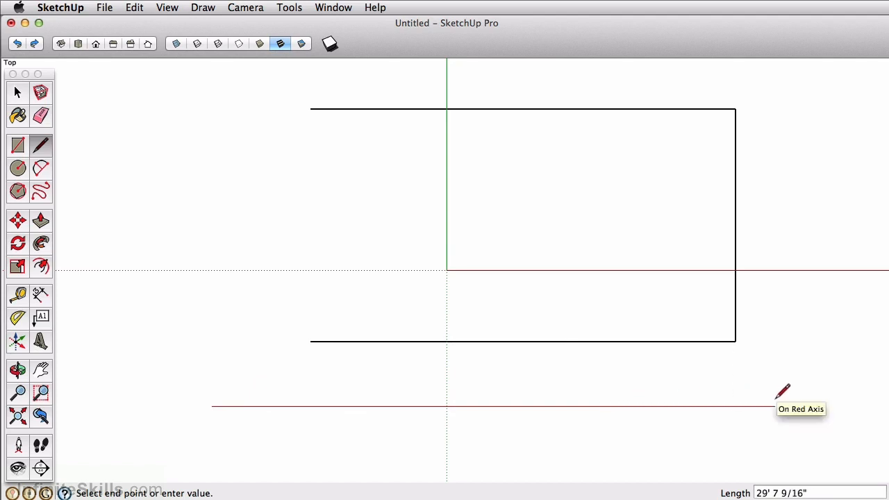
type("30")
key("Return")
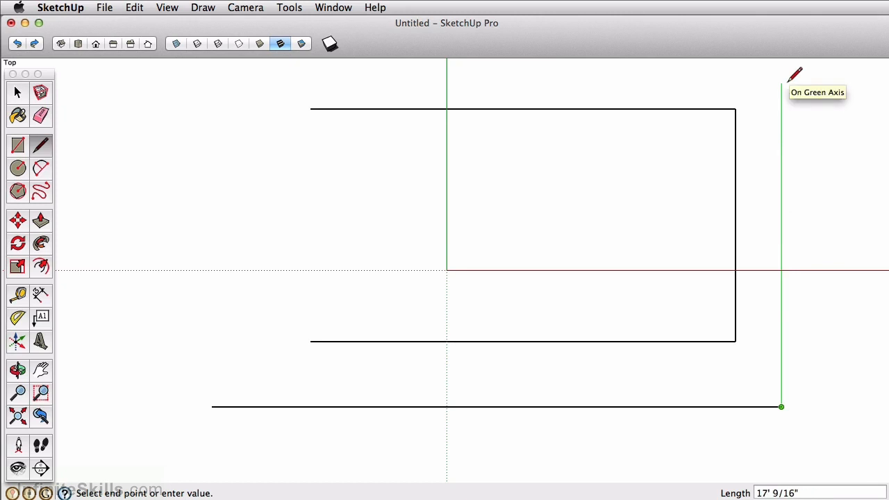
type("18")
key("Return")
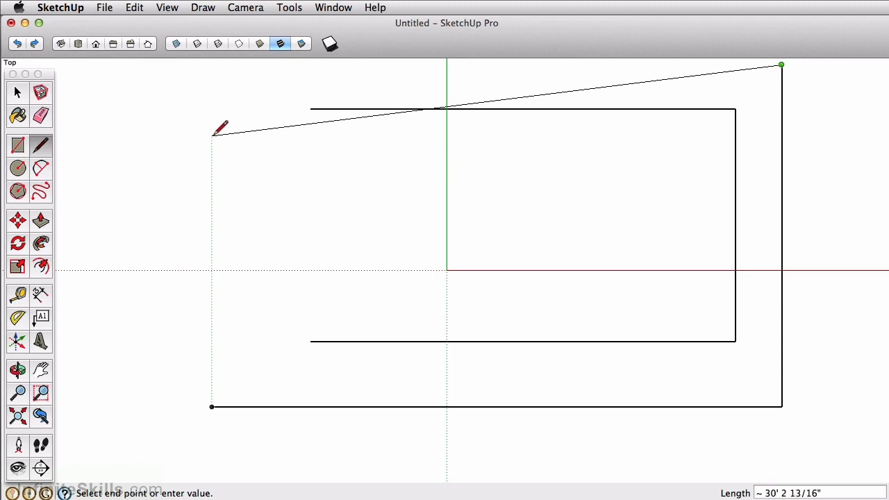
left_click(217, 68)
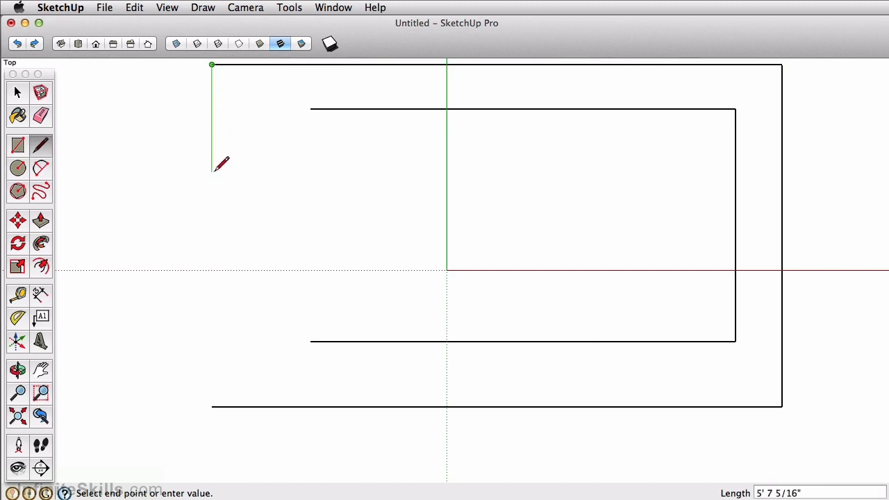
left_click(214, 407)
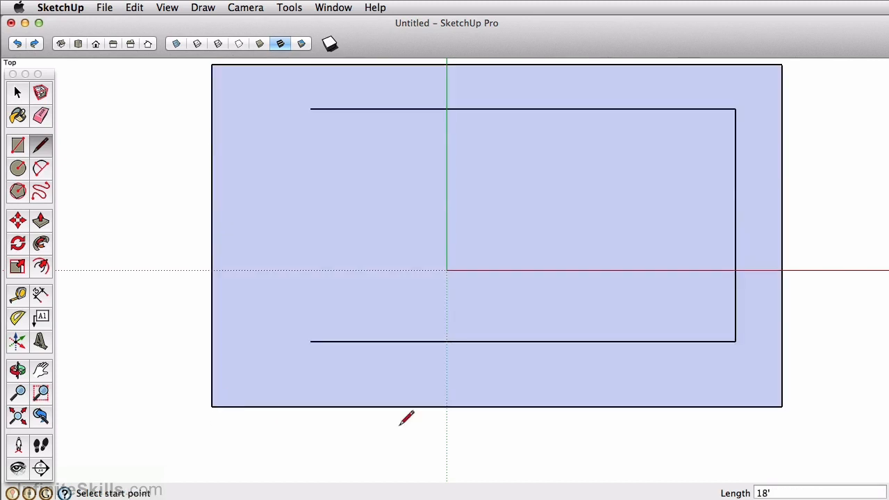
Draw a small rectangular extension with the Line tool, attached to the middle of the large rectangle's left edge
key("space")
left_click(496, 376)
key("l")
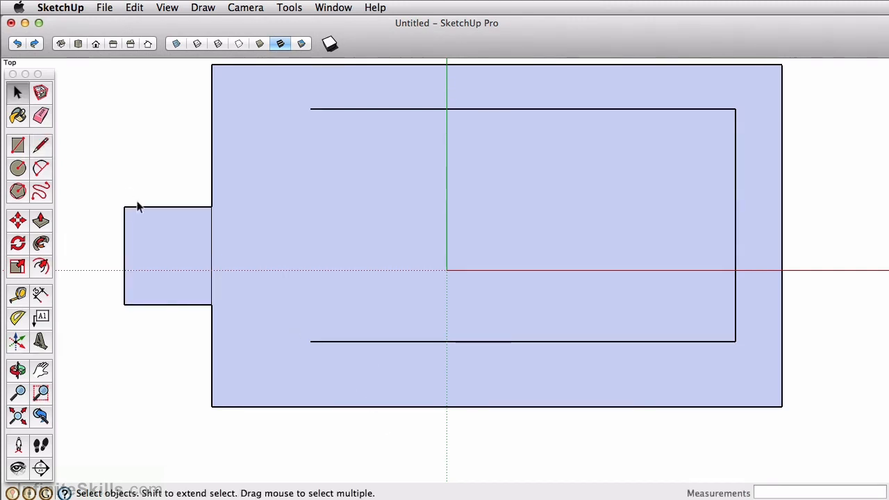
In a new document, draw a 15' by 10' rectangle starting below and left of the origin, and resize it to 12' by 12'
left_click(107, 8)
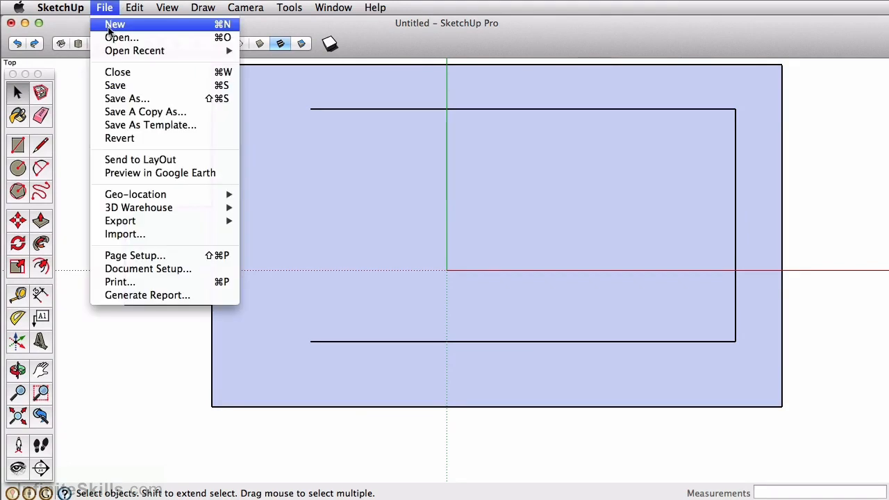
left_click(109, 26)
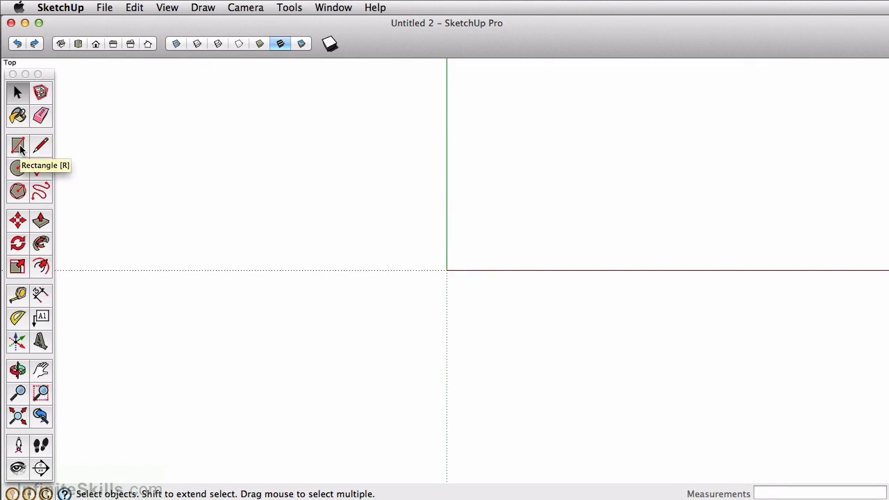
left_click(18, 145)
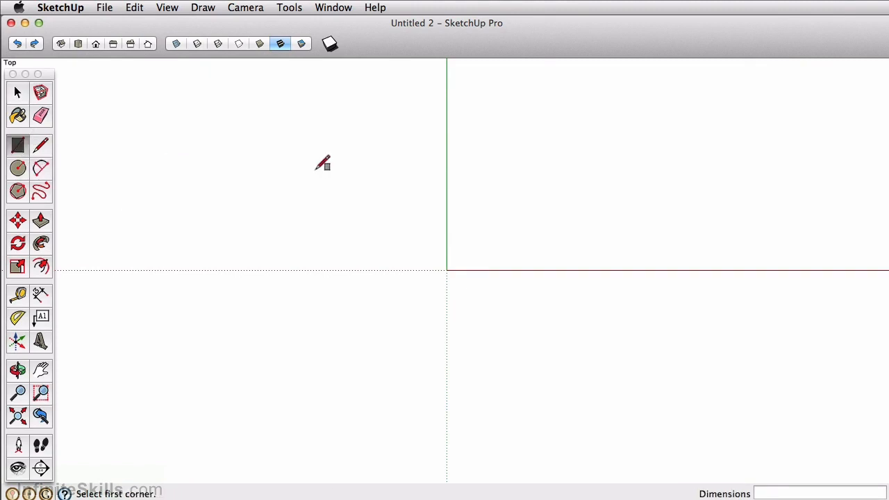
left_click(284, 410)
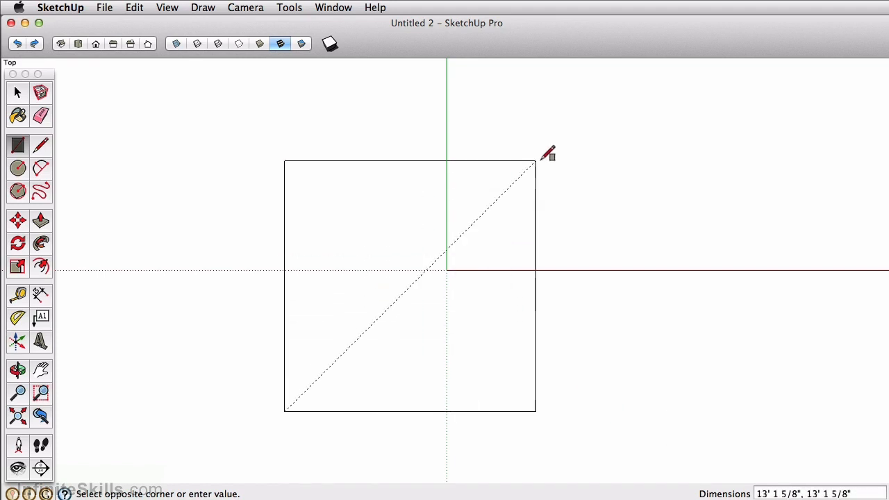
type("15',10")
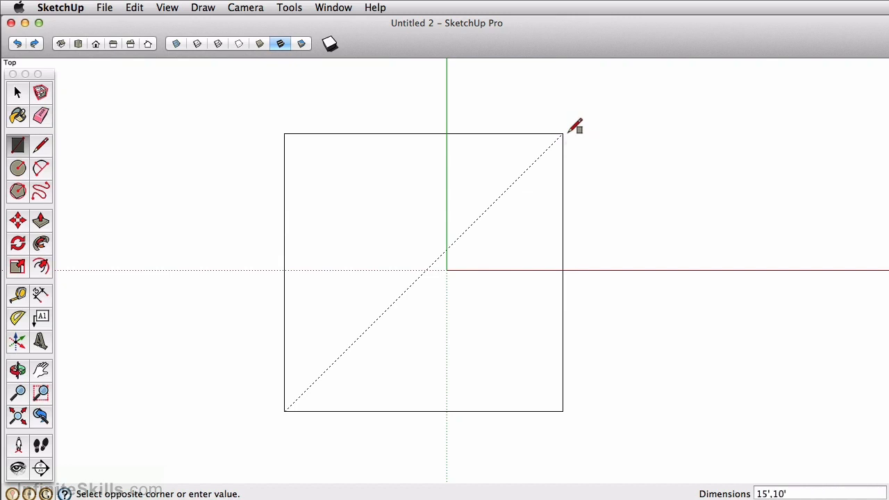
key("Return")
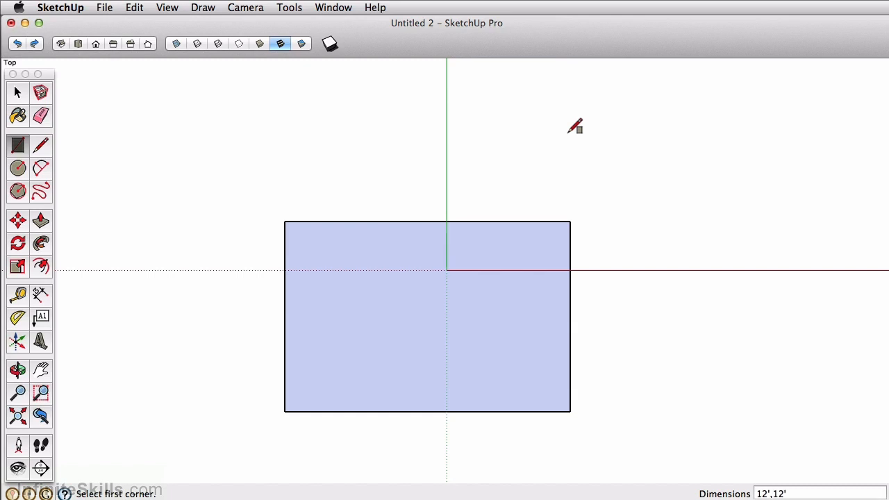
key("Return")
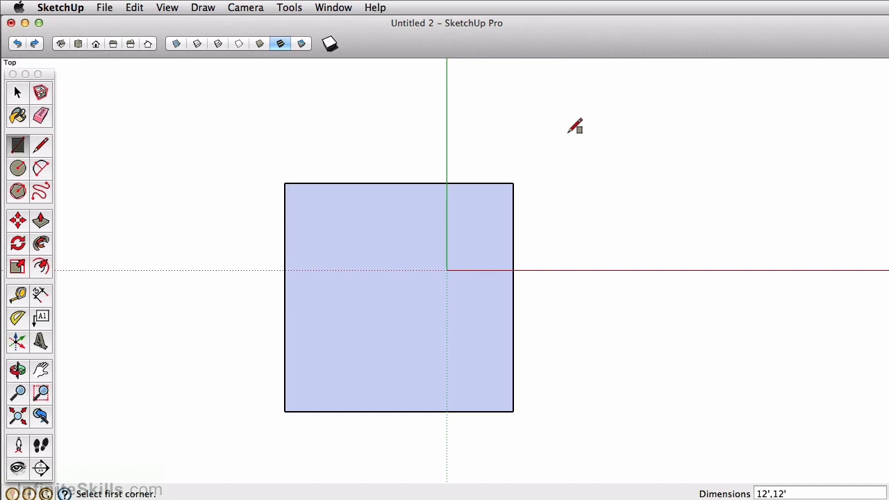
key("space")
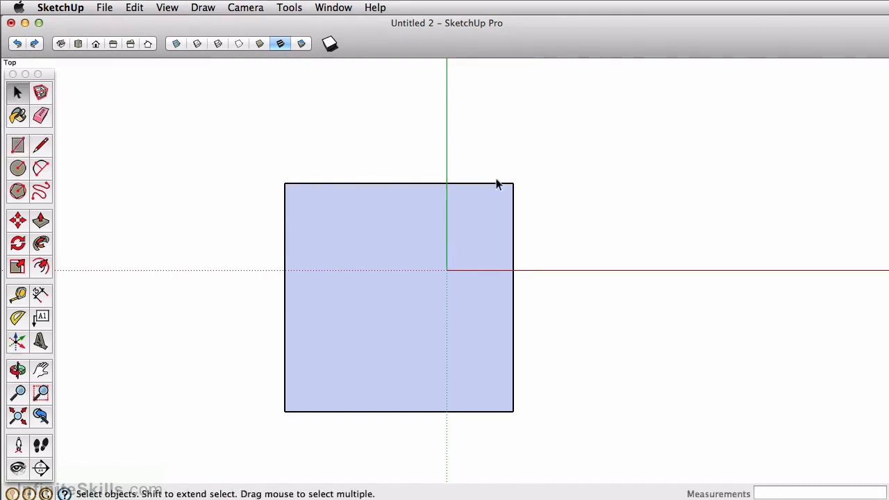
In a new document, draw a circle with an 8' radius centred slightly below and left of the origin
left_click(103, 7)
left_click(112, 25)
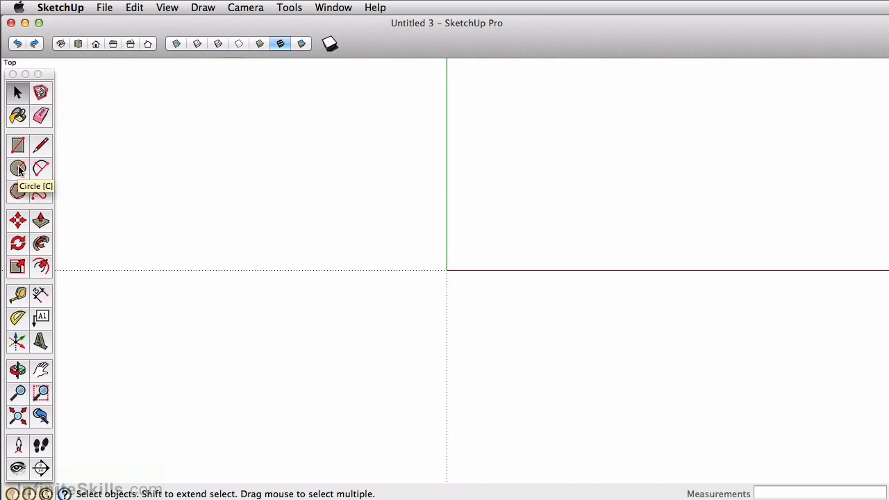
left_click(17, 169)
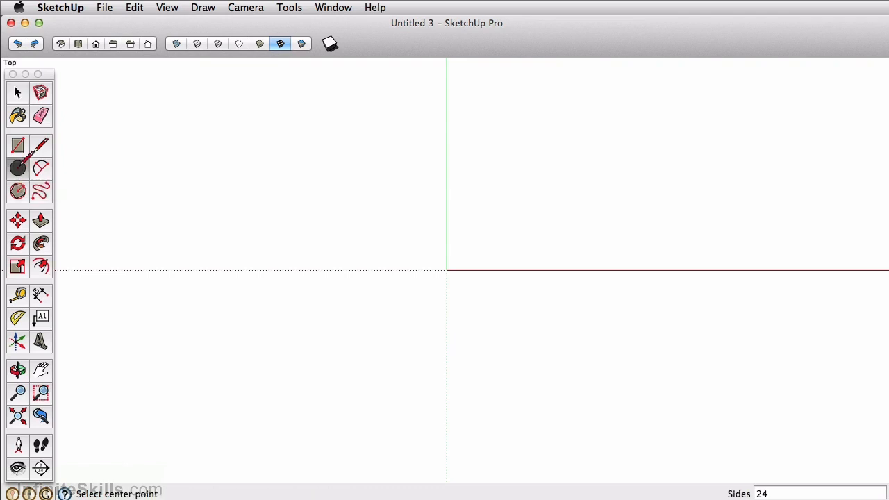
left_click(341, 293)
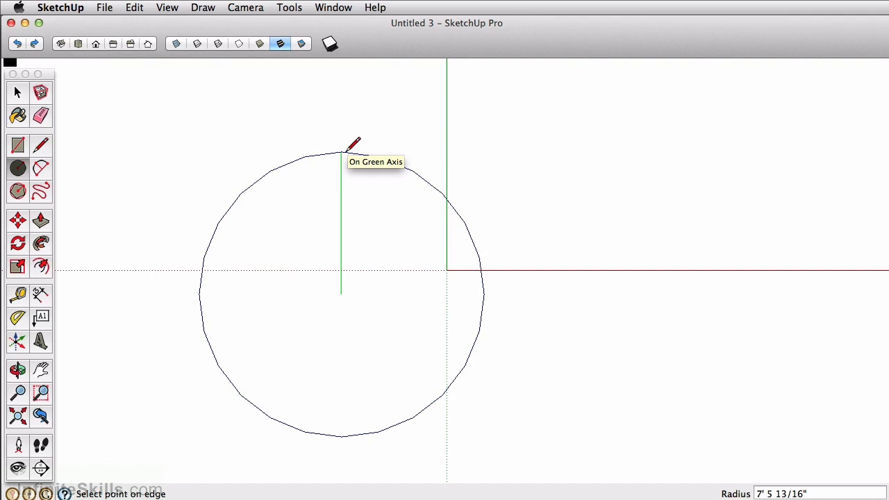
key("Escape")
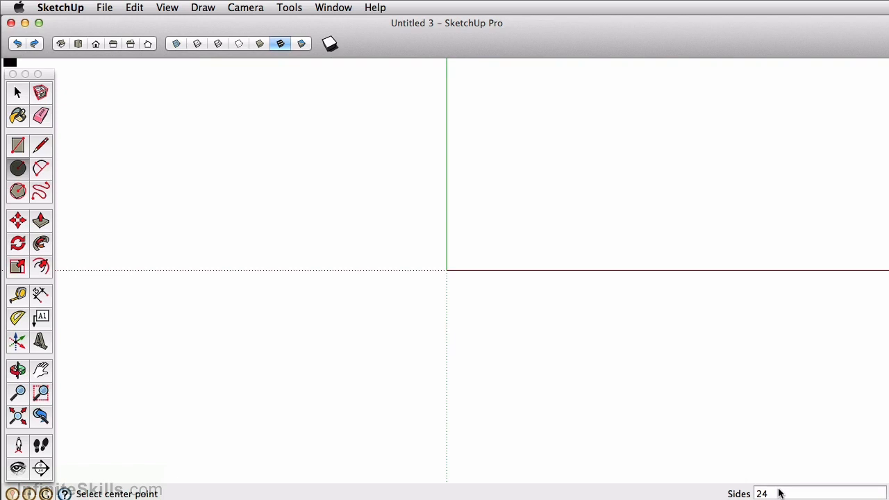
left_click(399, 325)
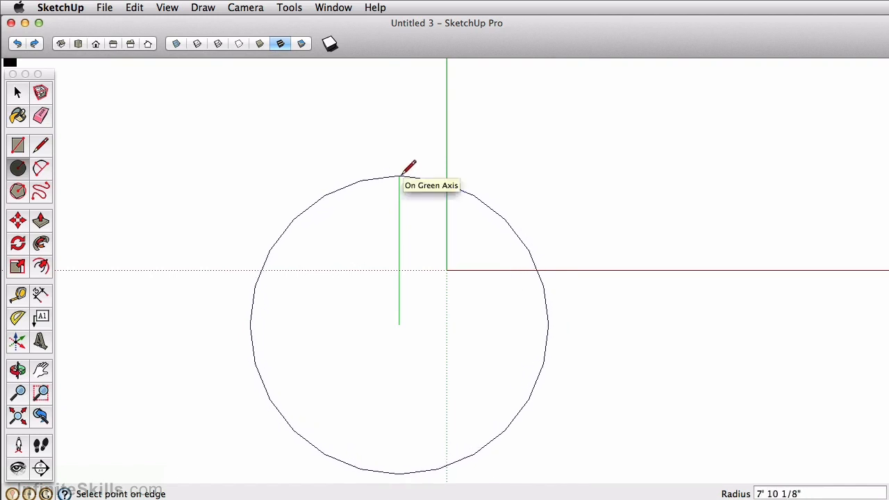
type("8")
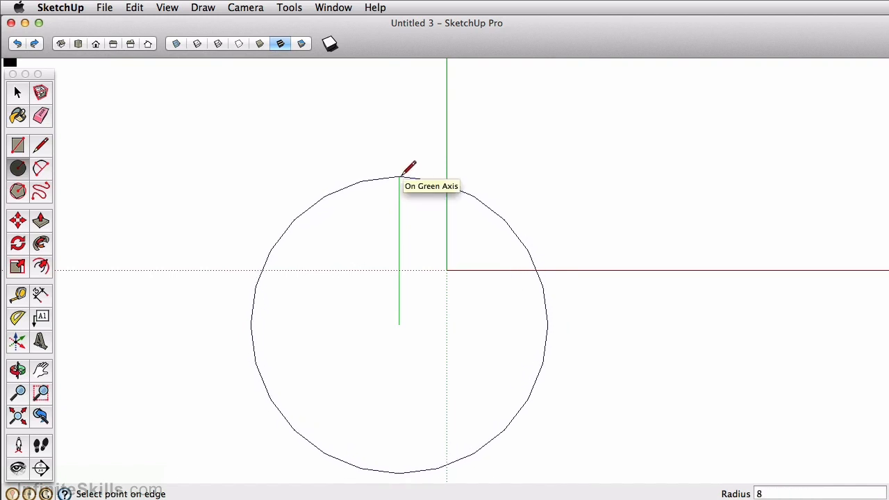
key("Return")
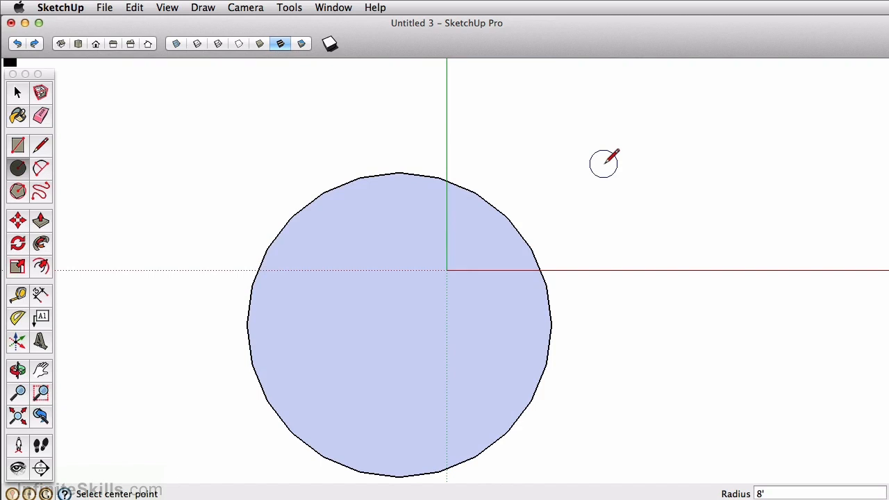
Change the new circle's radius to 5' and then to 6'
type("5")
key("Return")
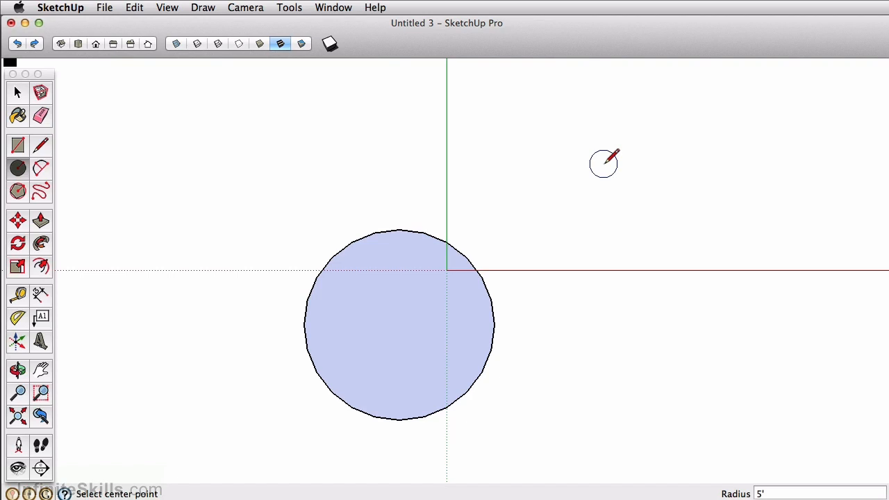
type("6")
key("Return")
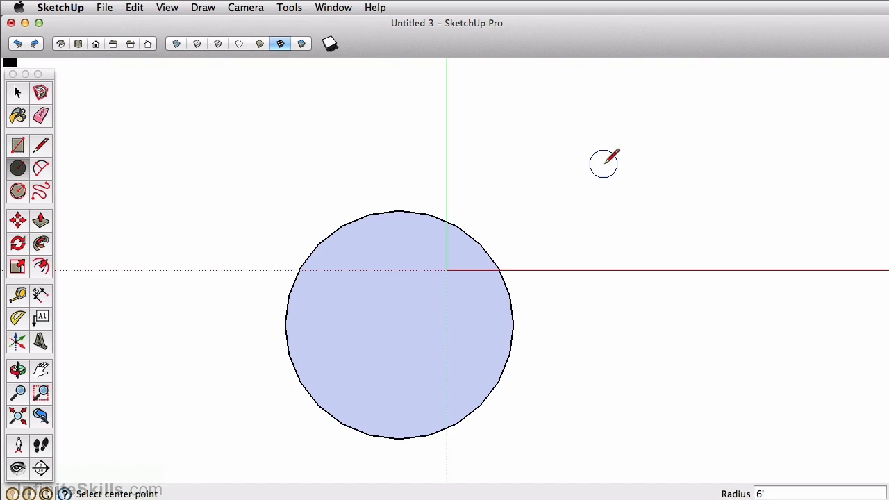
Change the circle's number of sides to 12 and then to 48
type("12s")
key("Return")
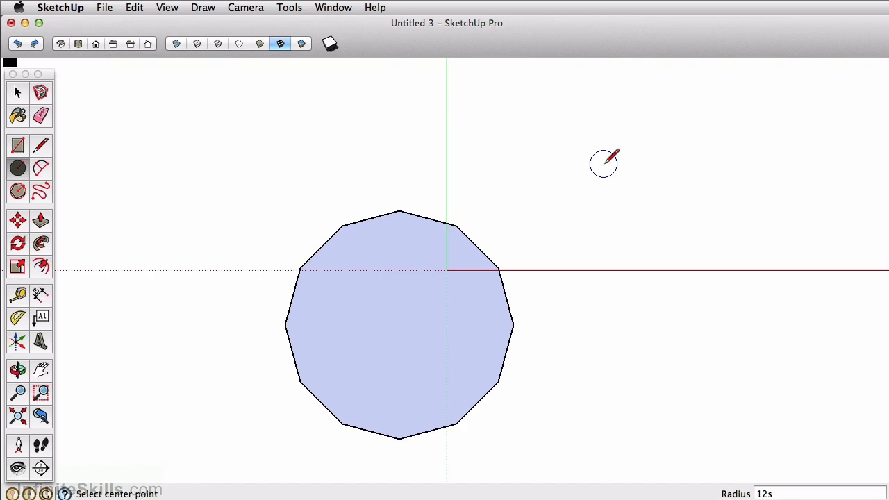
type("48s")
key("Return")
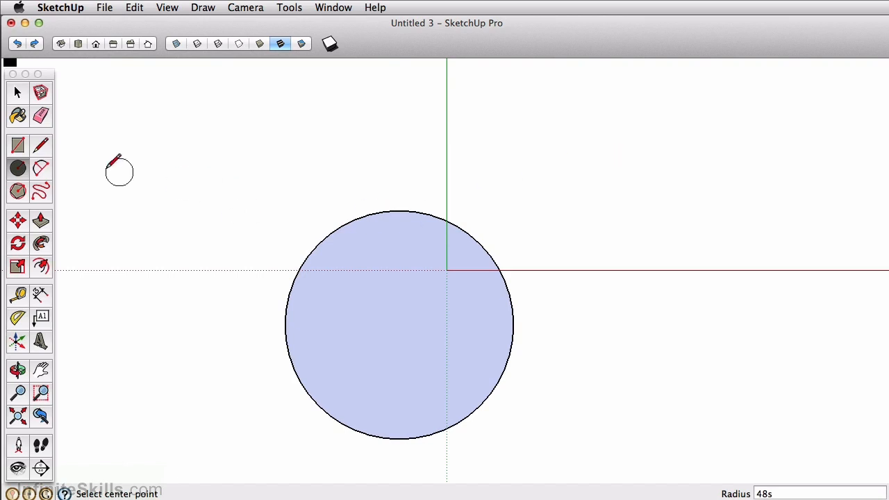
Select the circle's edge and open its Entity Info
left_click(17, 92)
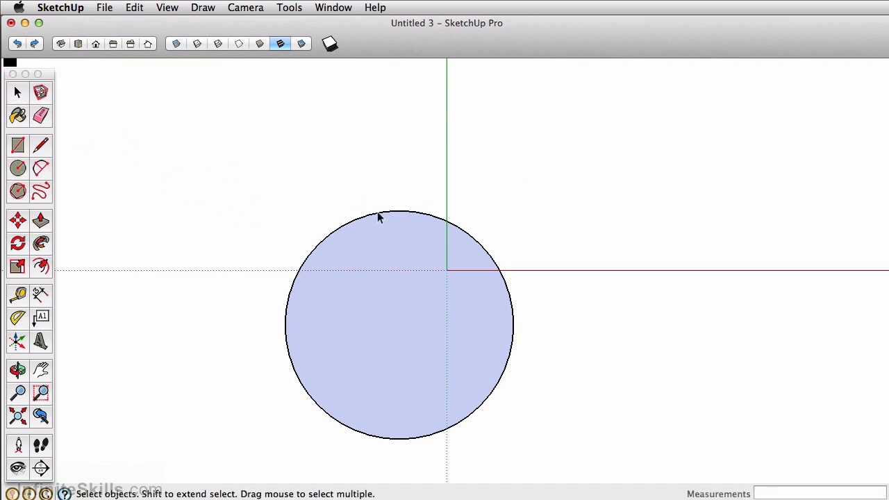
left_click(400, 213)
left_click(333, 7)
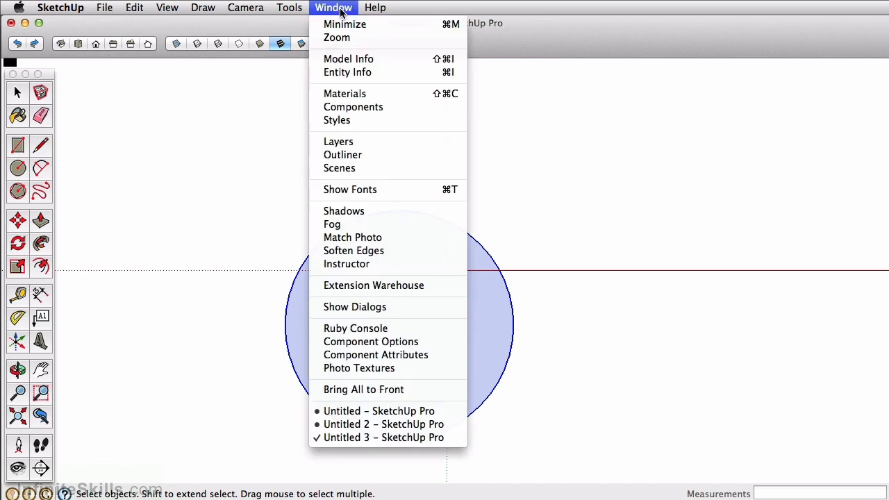
left_click(346, 73)
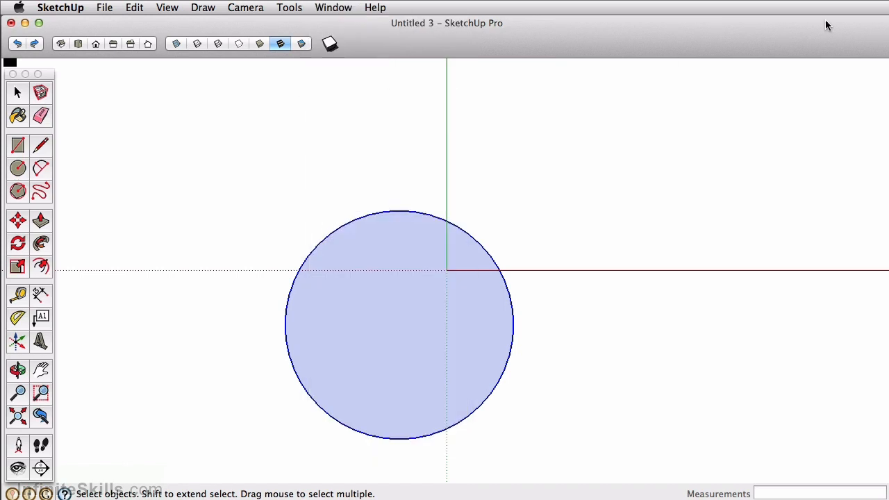
Set the circle's segments to 24 and its radius to 8', and clear the selection
left_click_drag(679, 69, 670, 72)
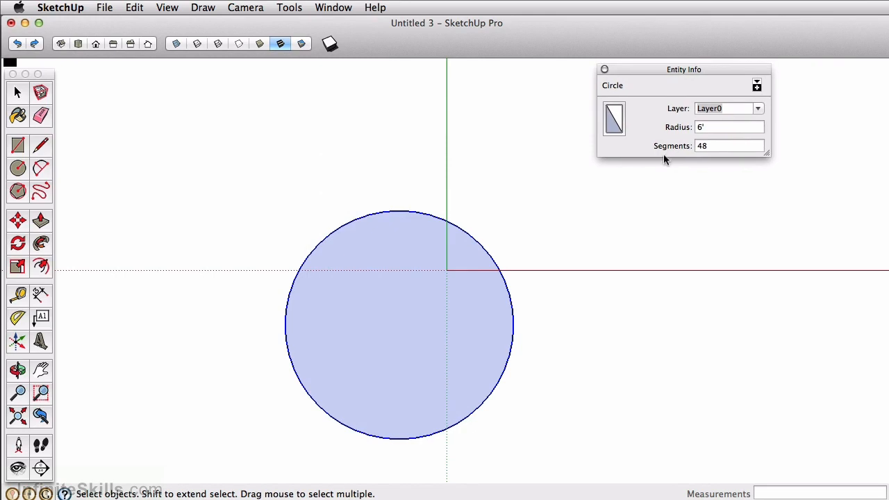
left_click(719, 146)
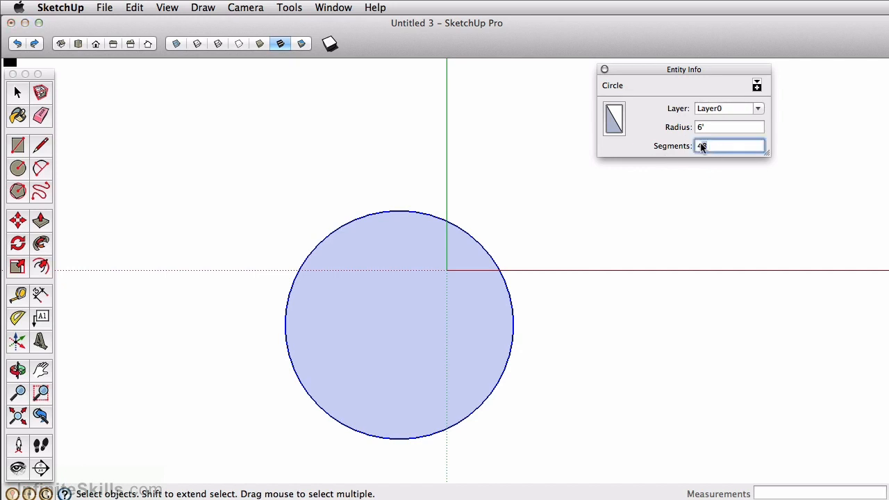
type("24")
key("Tab")
type("8")
key("Tab")
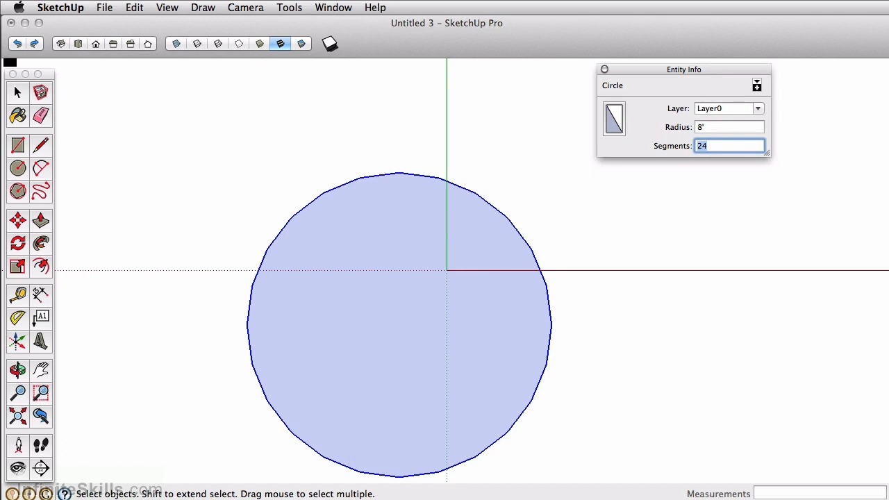
left_click(376, 169)
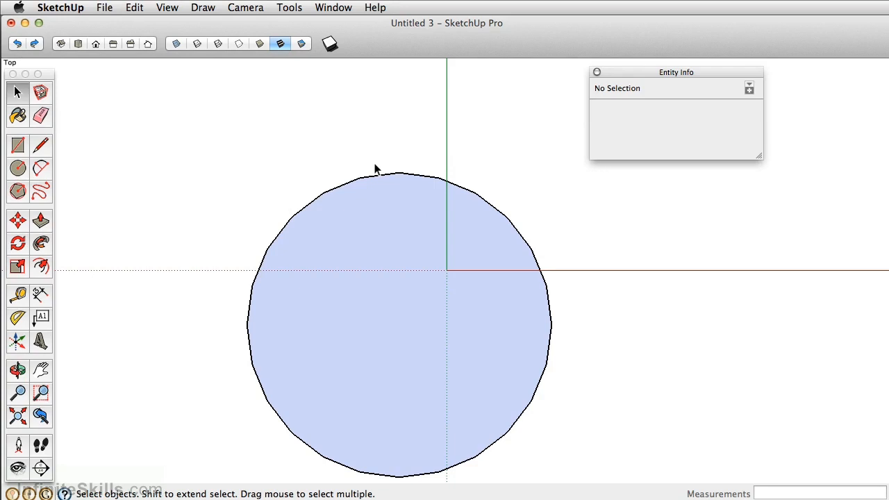
Draw an 8-sided polygon with a radius of about 5' 8" to the right of the circle
left_click(18, 191)
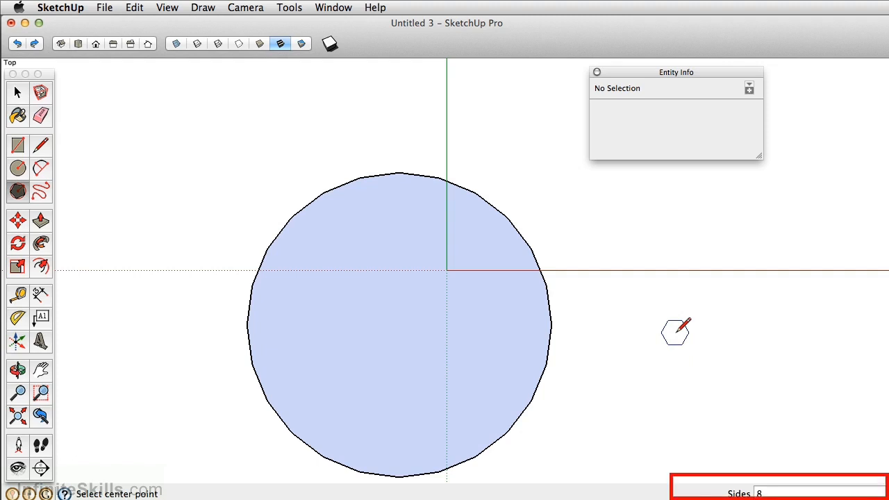
key("Return")
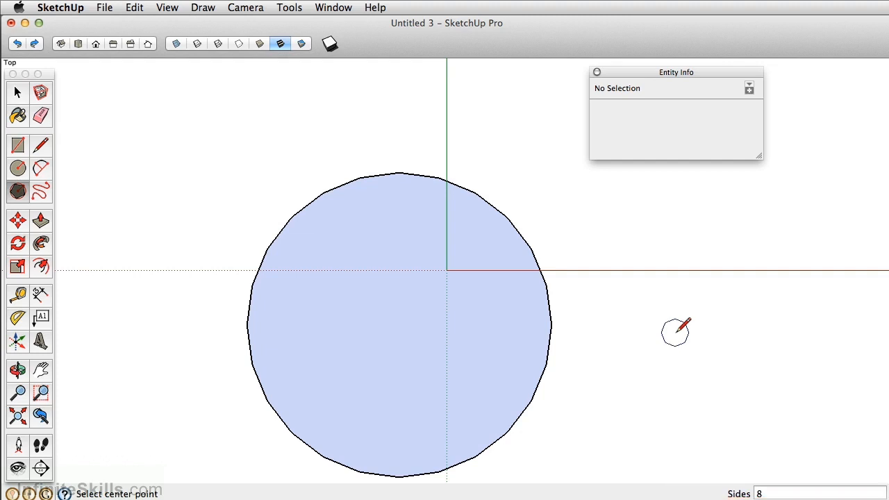
left_click(679, 330)
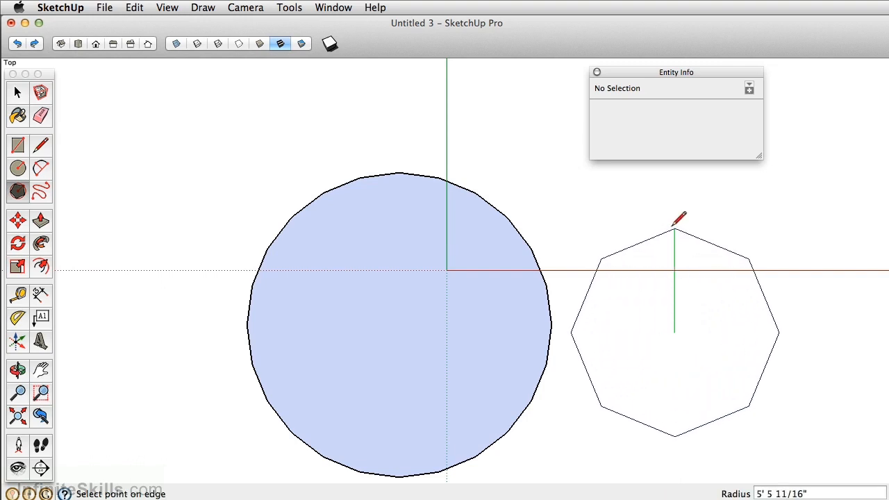
left_click(676, 224)
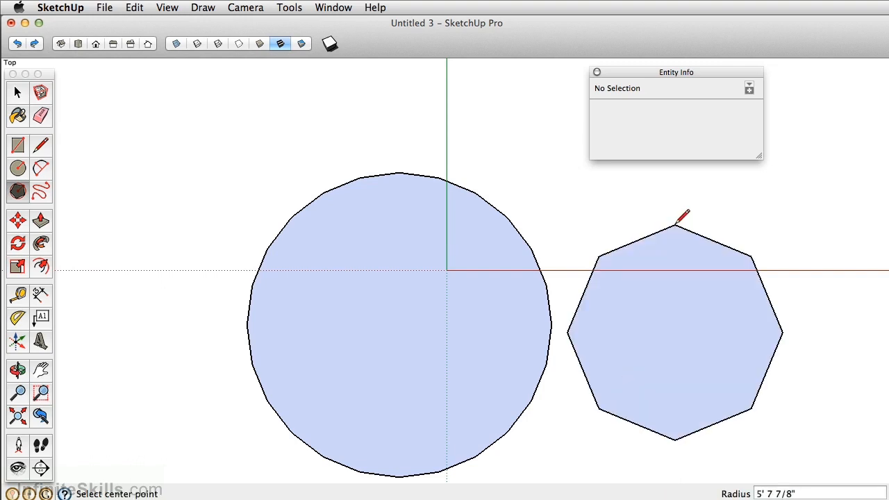
key("space")
In a new document, draw an 8-sided polygon centred on the origin with a radius of about 8' 9"
left_click(104, 8)
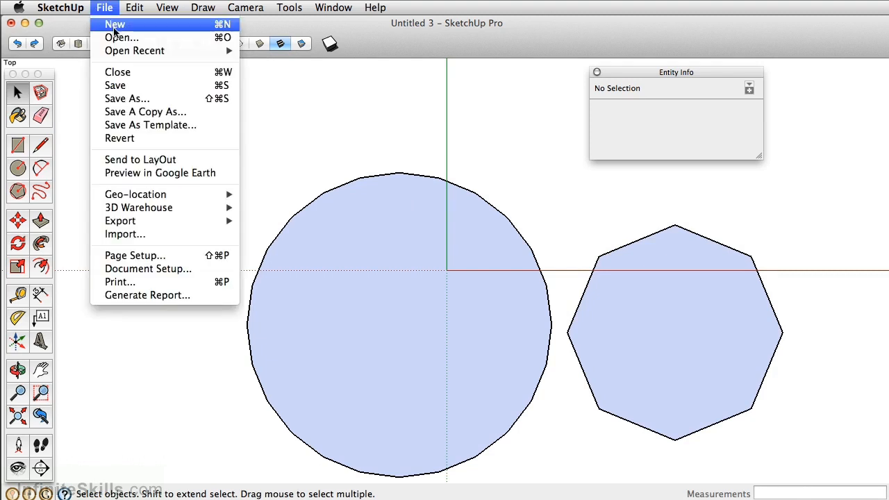
left_click(115, 27)
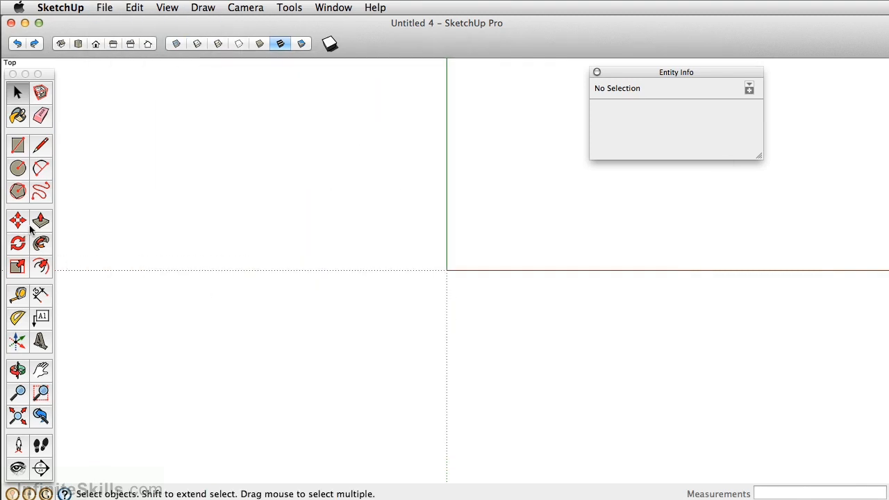
left_click(21, 190)
left_click(447, 270)
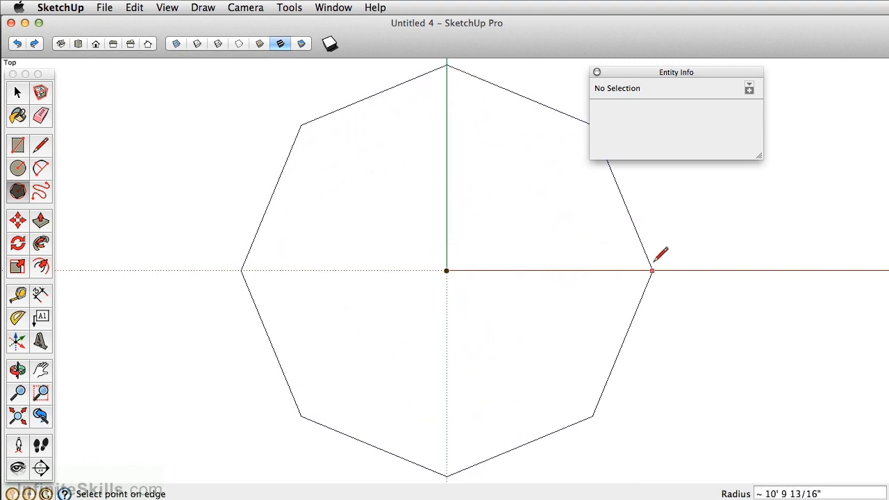
left_click(614, 269)
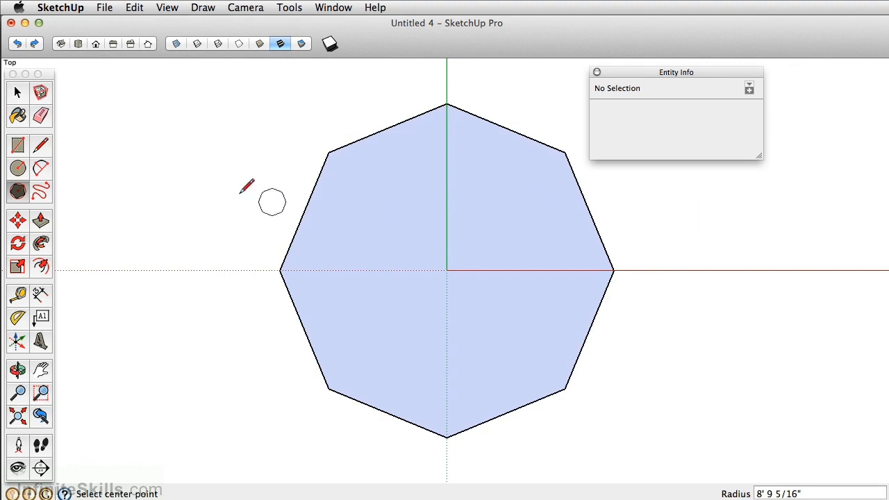
Set the polygon's number of segments to 5 through its edge properties and deselect it
left_click(18, 94)
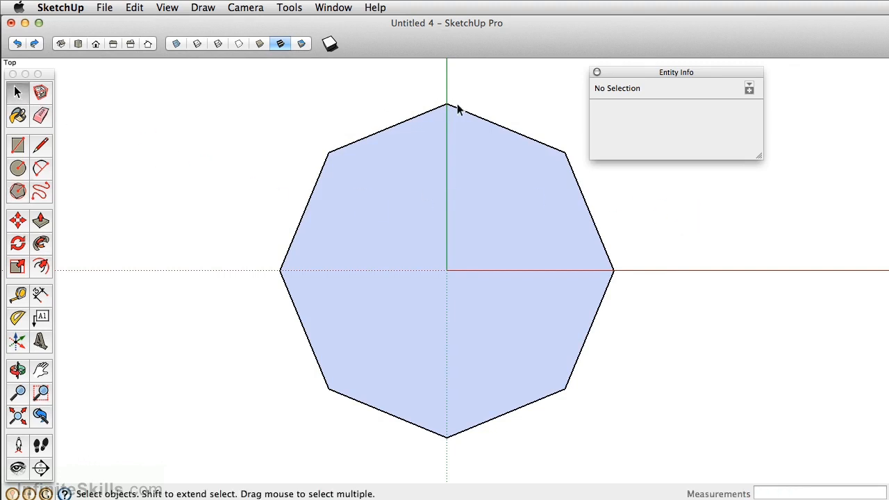
left_click(458, 110)
left_click(689, 149)
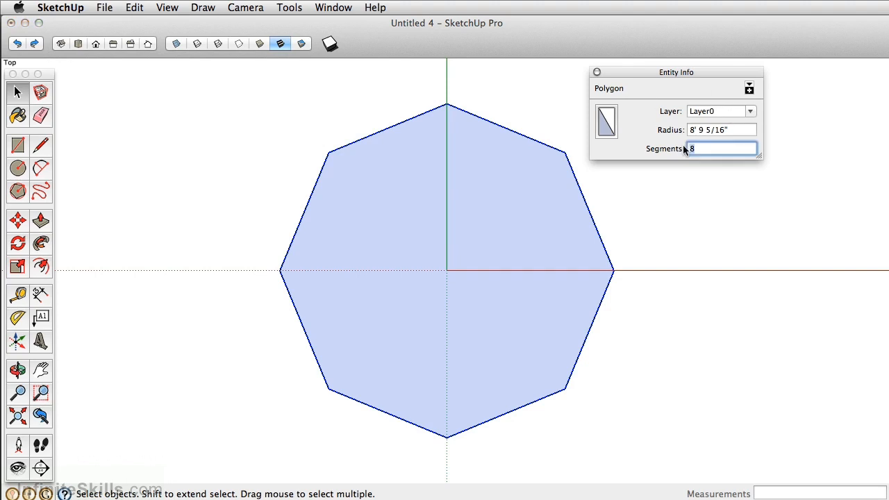
type("5")
key("Tab")
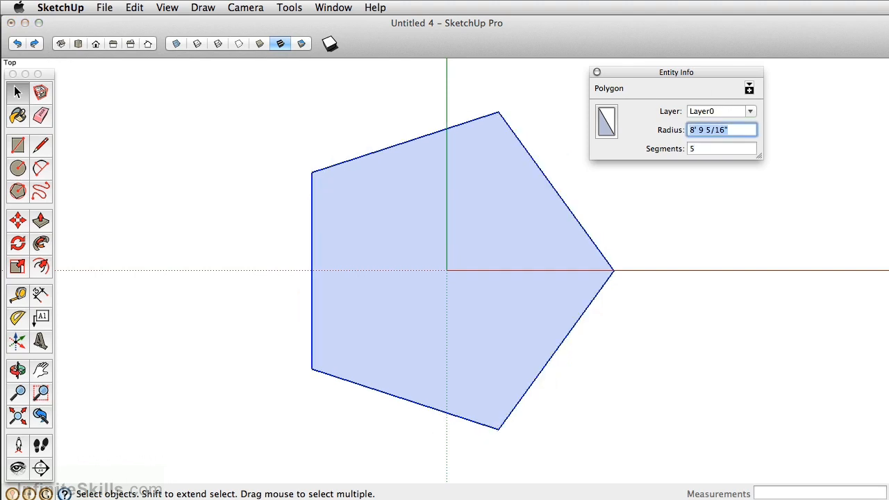
left_click(693, 257)
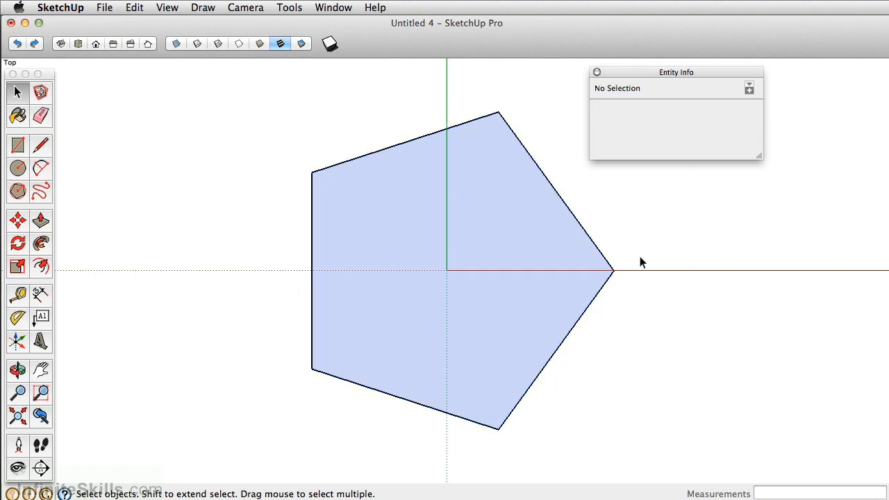
Draw a 48-sided circle to the left of the pentagon, centred on the dotted extension of the red axis
middle_click_drag(195, 277, 396, 268, "shift")
left_click(17, 167)
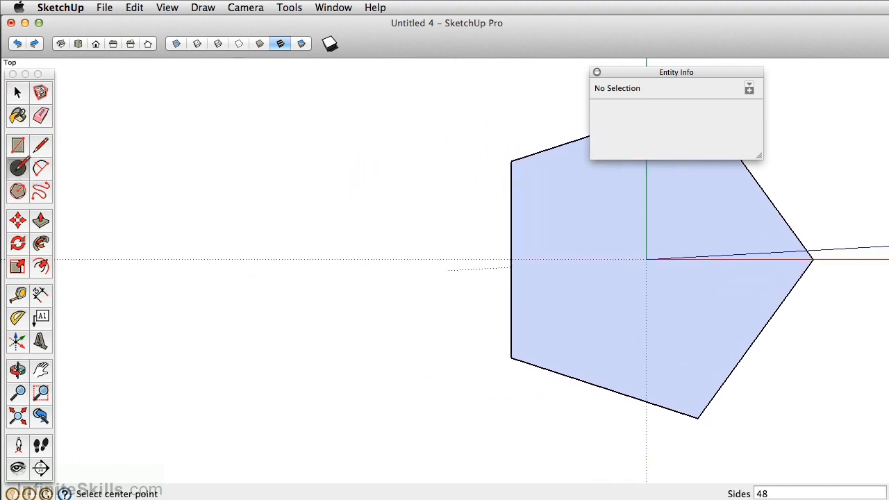
left_click(250, 259)
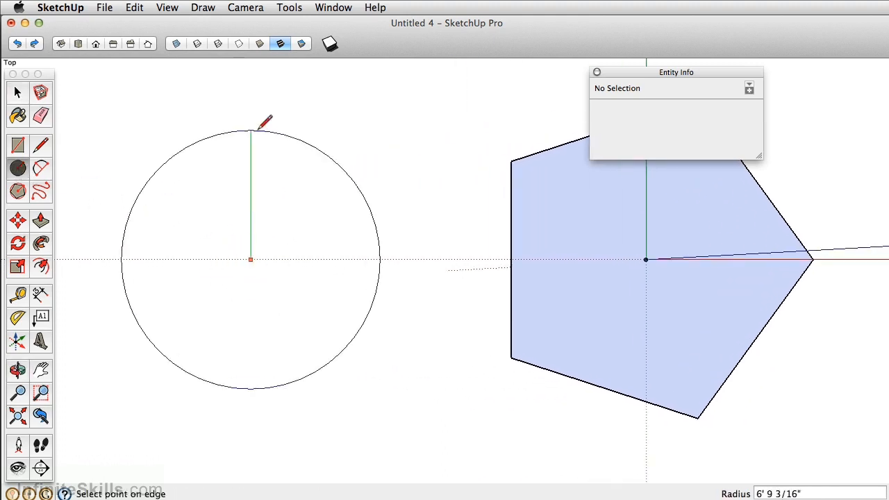
left_click(262, 111)
Push/Pull the pentagon up into a prism and the circle up into a cylinder about 13' 6" tall
middle_click_drag(663, 300, 546, 212)
scroll(503, 198, "down", 3)
middle_click_drag(437, 223, 426, 257, "shift")
key("space")
left_click(541, 303)
middle_click_drag(541, 302, 549, 322)
key("p")
left_click_drag(549, 322, 529, 174)
left_click_drag(367, 305, 442, 142)
Turn on the display of hidden geometry for the cylinder and prism
middle_click_drag(530, 246, 741, 252)
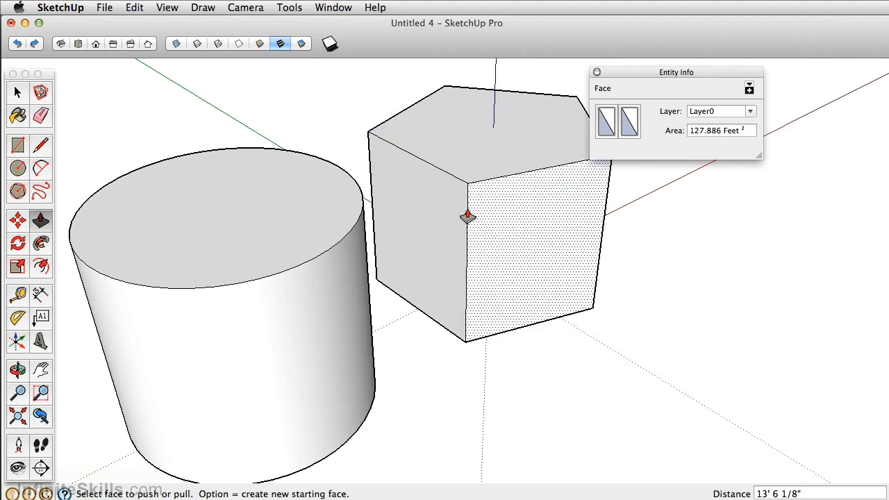
middle_click_drag(474, 357, 312, 271)
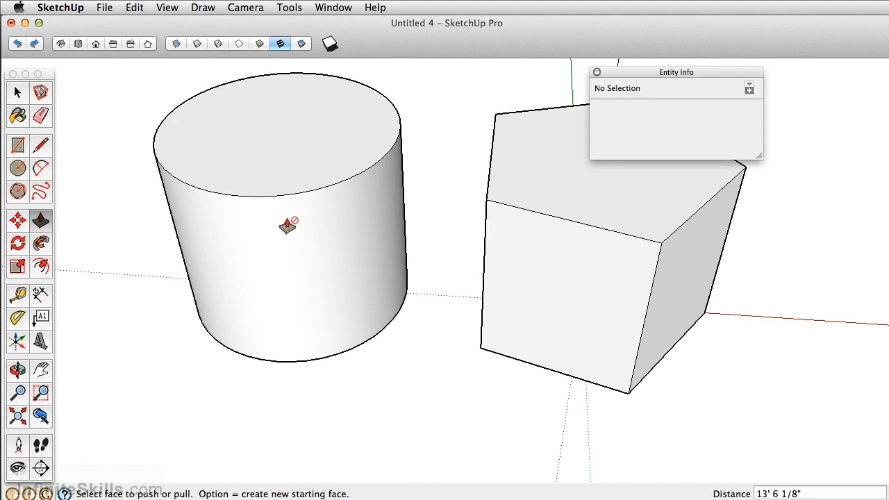
left_click(167, 8)
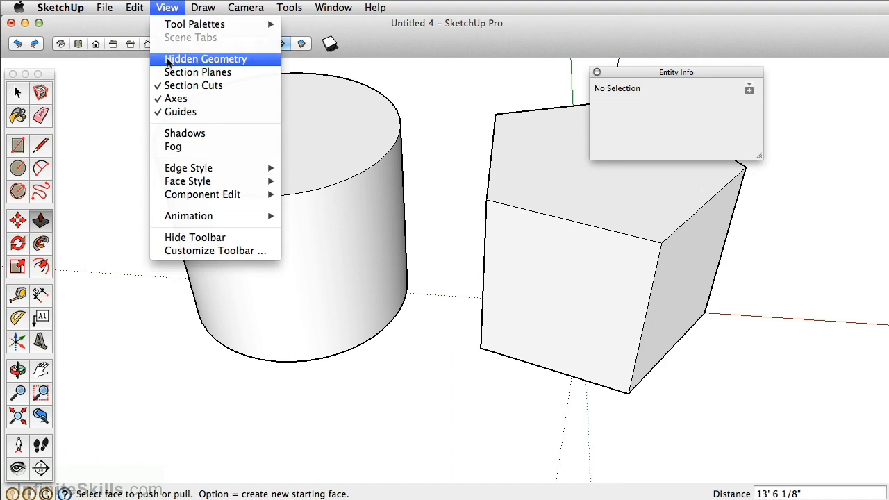
left_click(169, 61)
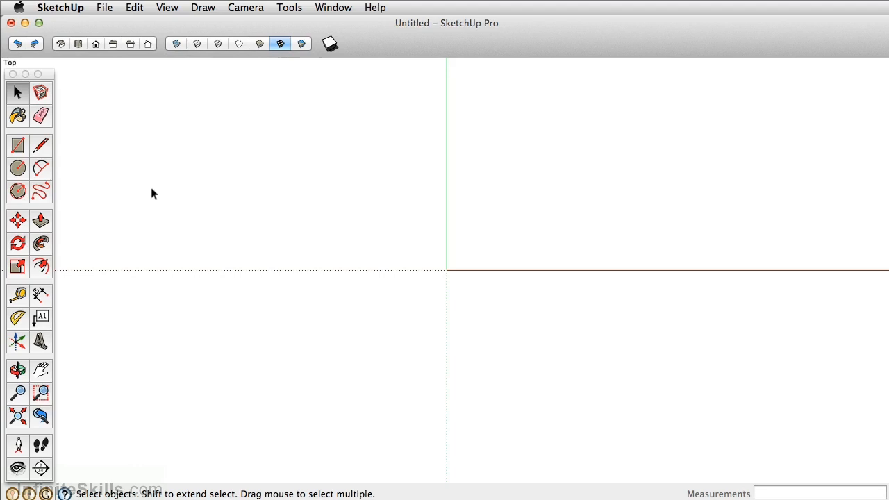
Draw a square about 17' 9" on each side around the origin
left_click(19, 146)
left_click(250, 112)
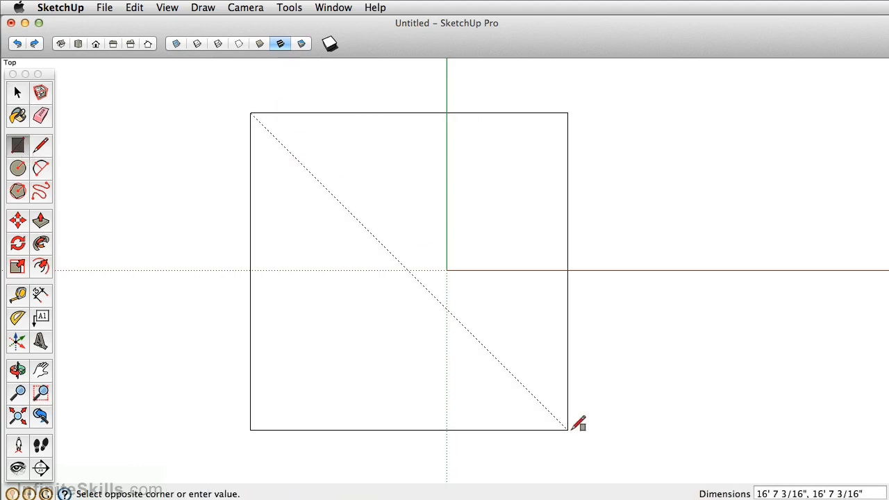
left_click(588, 450)
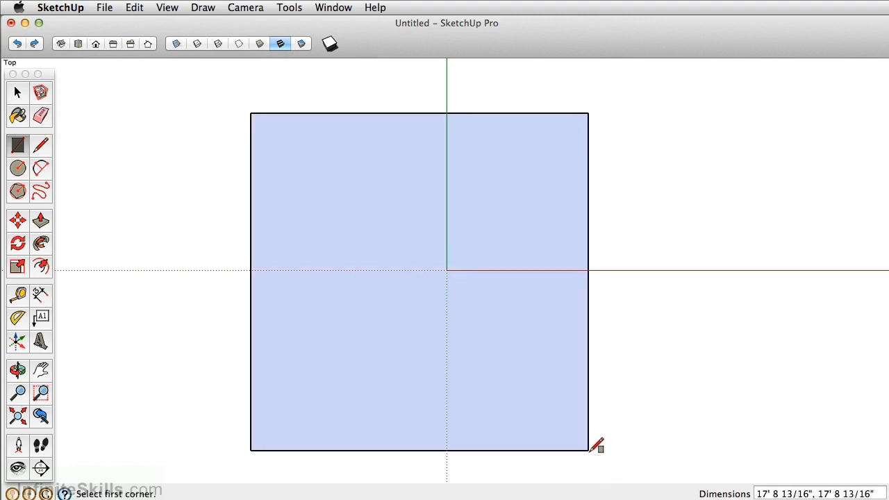
Draw an arc of about 5' 5" radius across the square's upper-right corner, tangent to both edges
left_click(41, 169)
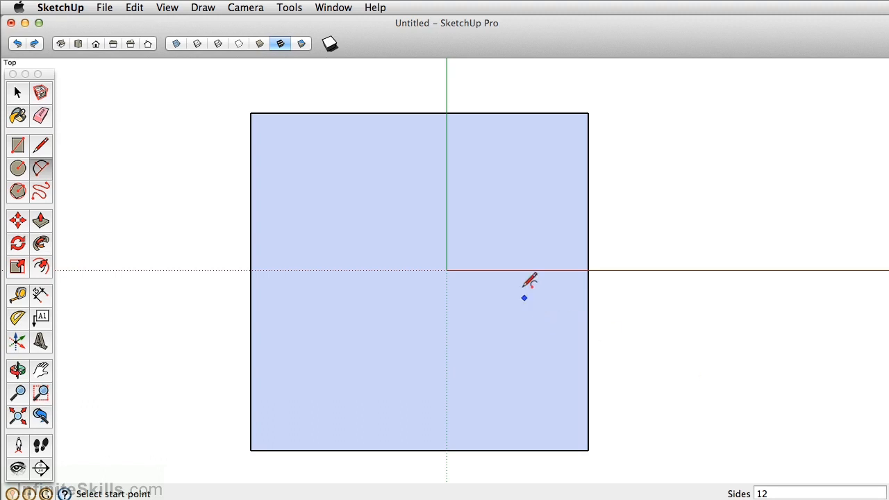
left_click(485, 112)
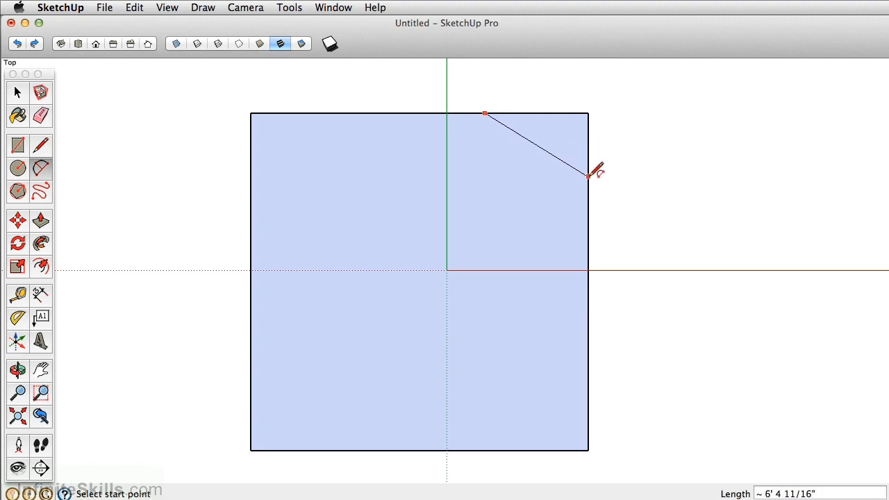
left_click(589, 218)
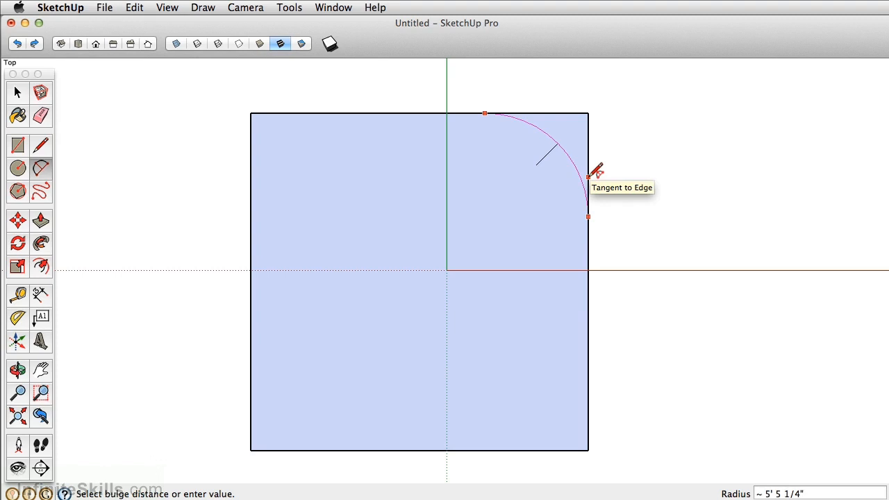
left_click(589, 176)
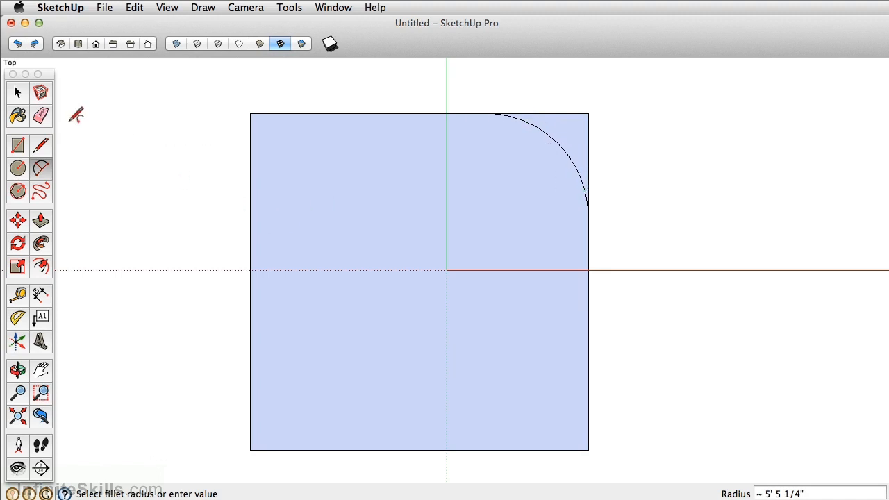
Erase the two leftover edges outside the arc at the square's upper-right corner to leave it rounded
left_click(18, 93)
left_click(507, 139)
left_click(580, 130)
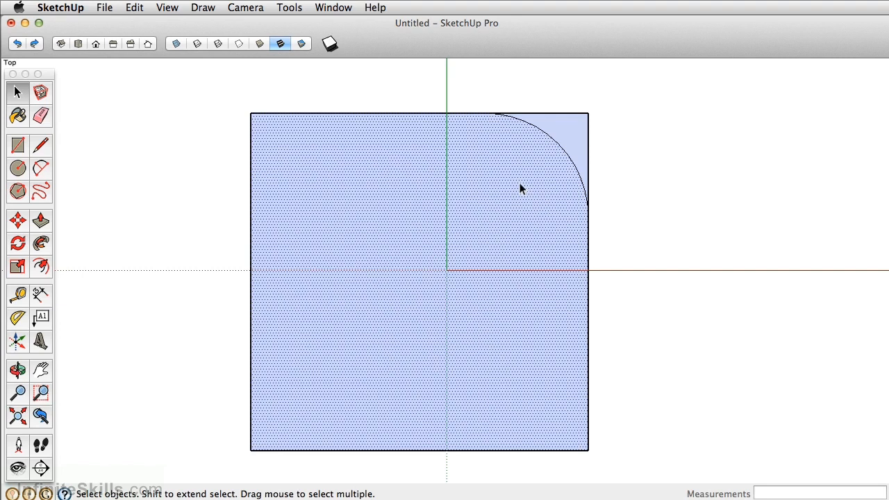
left_click(40, 115)
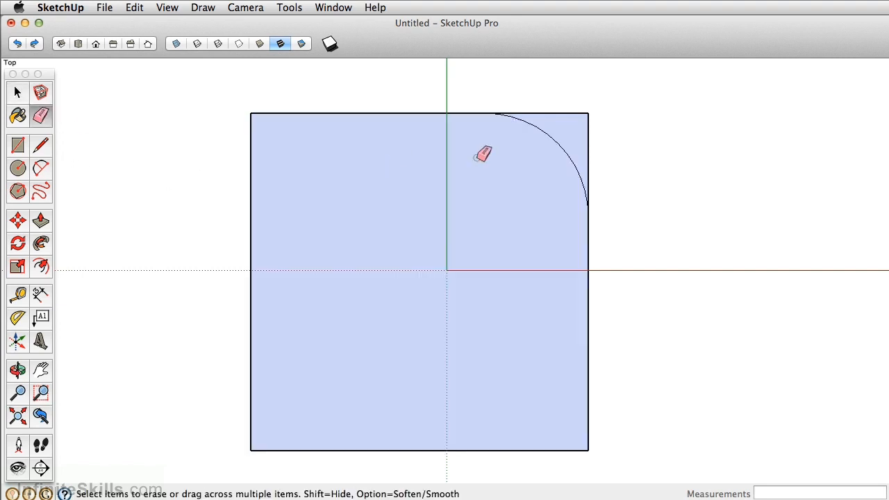
left_click(572, 114)
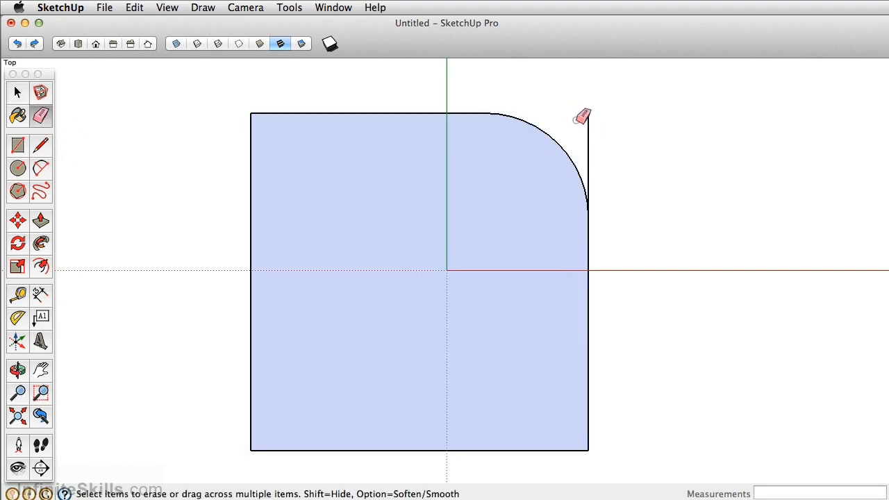
left_click(587, 122)
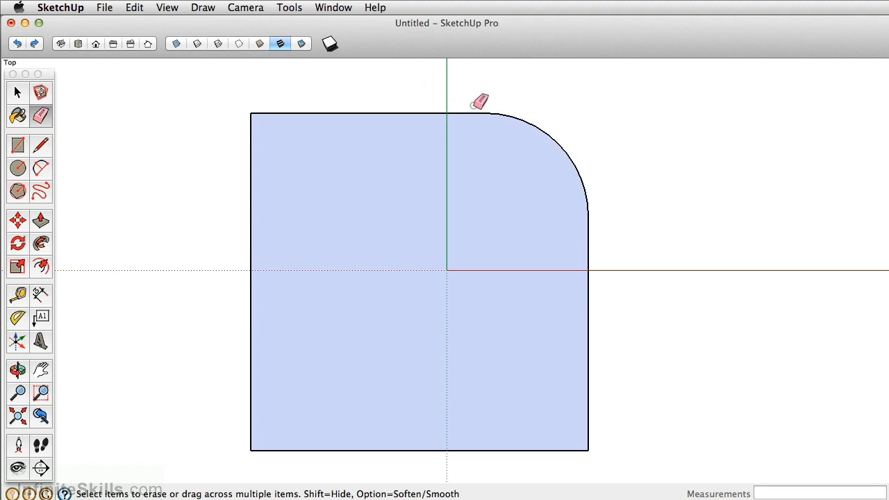
Draw an arc from the square's right edge to its bottom edge, tangent to the right edge, with a bulge of about 4' 3"
left_click(40, 168)
left_click(588, 324)
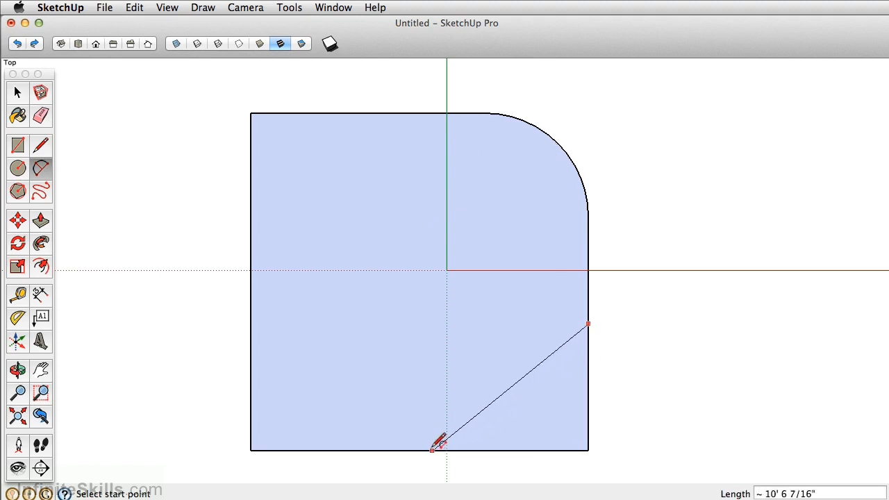
left_click(349, 450)
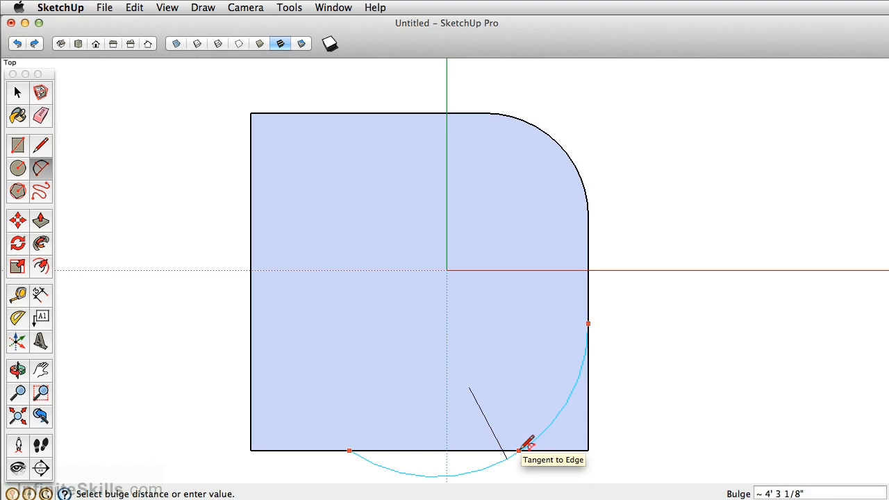
left_click(523, 449)
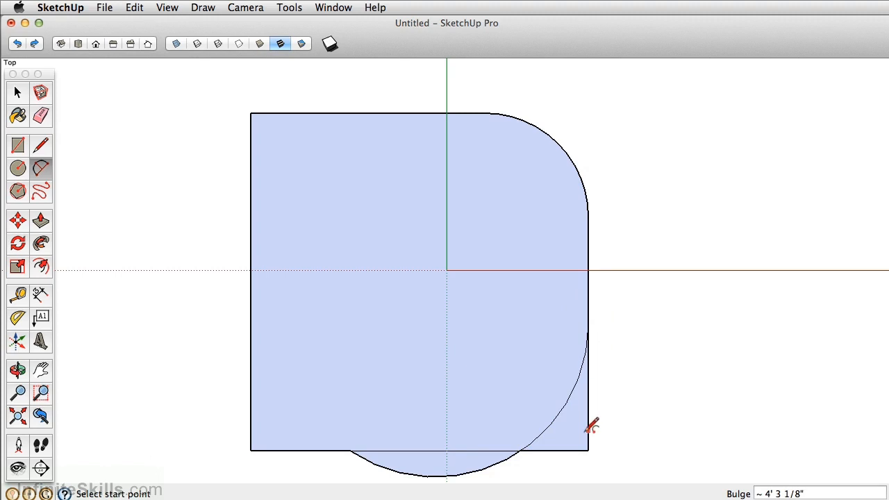
Draw a chain of connected arcs in the empty space to the right of the square, each continuing from the previous endpoint
left_click(763, 161)
left_click(668, 234)
left_click(677, 193)
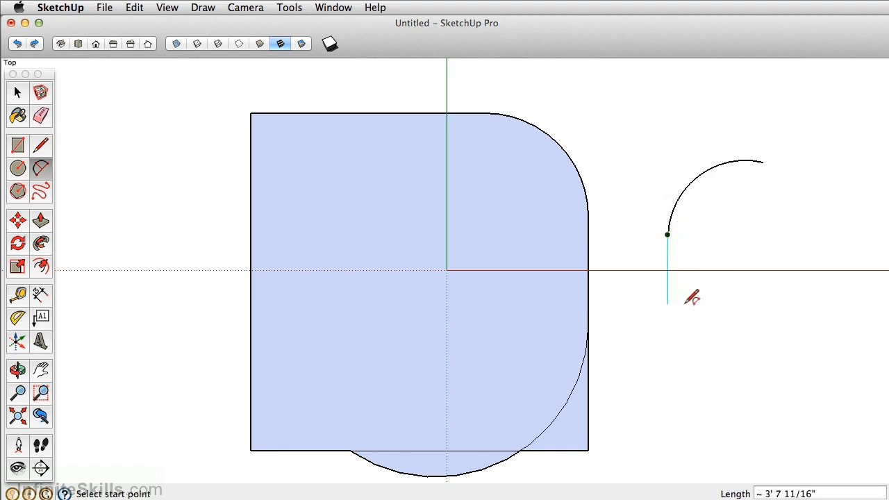
left_click(775, 337)
left_click(775, 337)
left_click(844, 234)
left_click(845, 235)
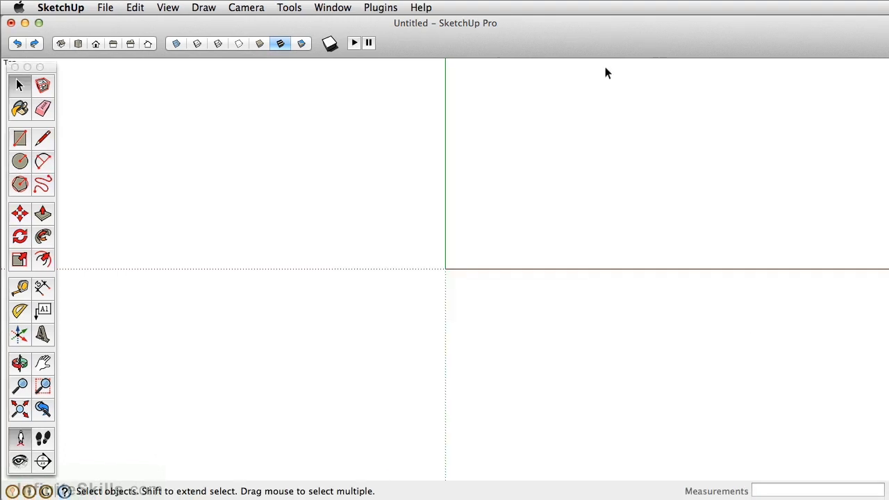
Draw a series of side-by-side wavy Freehand curves running from below the red axis to above it
left_click(43, 185)
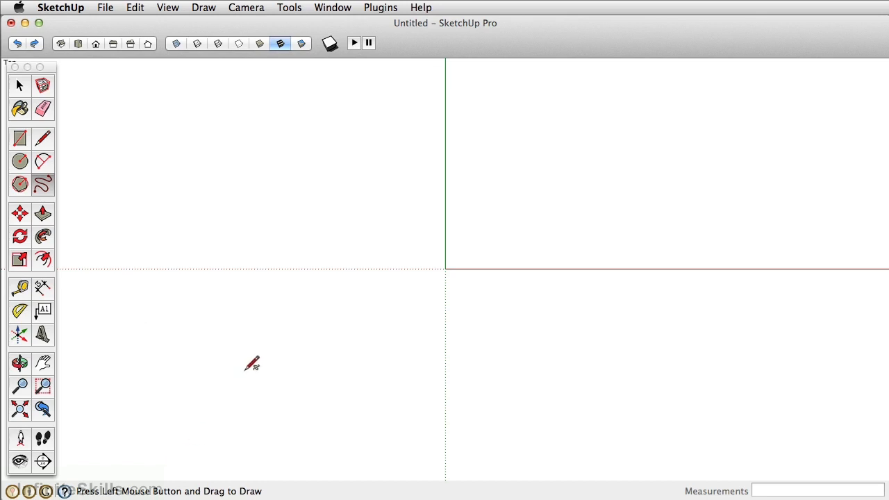
mouse_move(193, 411)
left_mouse_down()
mouse_move(201, 281)
mouse_move(327, 97)
left_mouse_up()
mouse_move(236, 432)
left_mouse_down()
mouse_move(351, 134)
mouse_move(351, 102)
left_mouse_up()
mouse_move(288, 448)
left_mouse_down()
mouse_move(269, 408)
mouse_move(383, 101)
mouse_move(346, 451)
left_mouse_up()
left_click_drag(442, 456, 450, 102)
left_click_drag(480, 98, 493, 457)
mouse_move(550, 466)
left_mouse_down()
mouse_move(541, 178)
mouse_move(523, 123)
left_mouse_up()
left_click_drag(567, 110, 591, 453)
Draw a large rectangle across all the freehand curves so they divide it into strips
key("r")
left_click(118, 123)
left_click(676, 420)
Push/Pull the wavy strips at one end of the rectangle up to successively greater heights, forming a stepped terrain
middle_click_drag(623, 368, 294, 129)
key("p")
left_click(276, 168)
left_click(279, 161)
double_click(309, 197)
left_click_drag(354, 208, 334, 191)
left_click_drag(368, 241, 371, 216)
left_click_drag(395, 263, 388, 192)
double_click(388, 192)
double_click(338, 141)
double_click(324, 176)
double_click(329, 139)
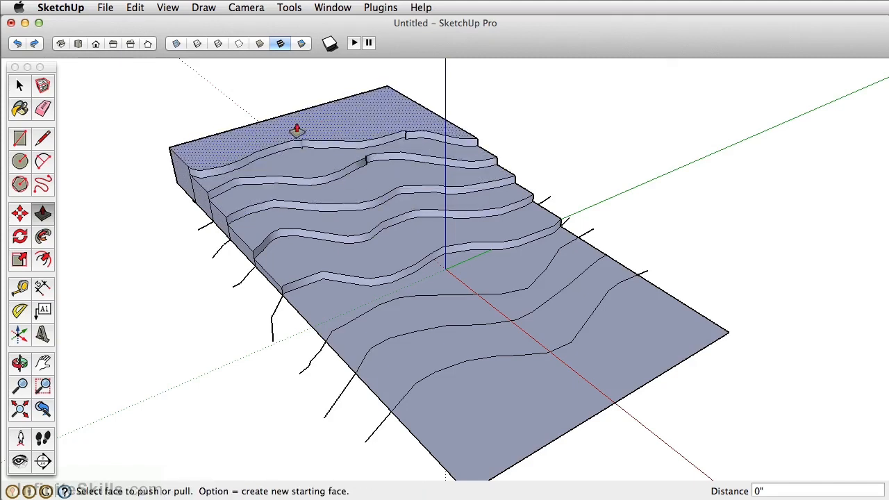
middle_click_drag(256, 213, 573, 342)
middle_click_drag(656, 409, 297, 297)
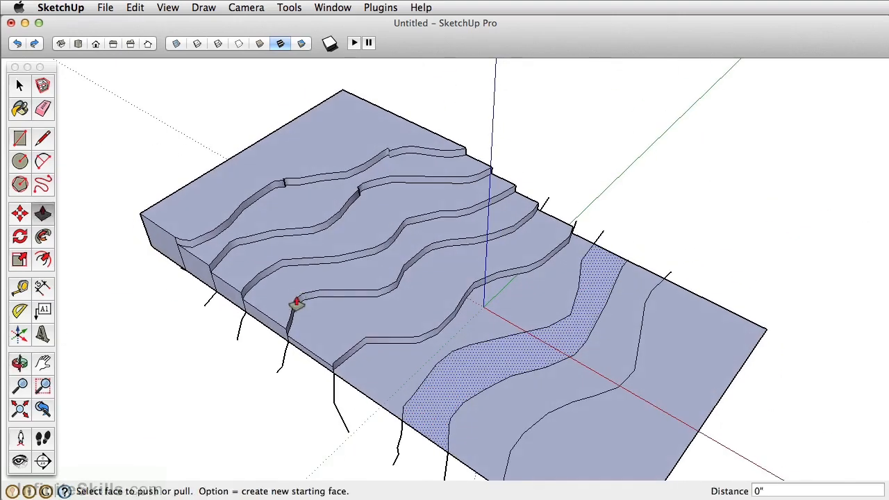